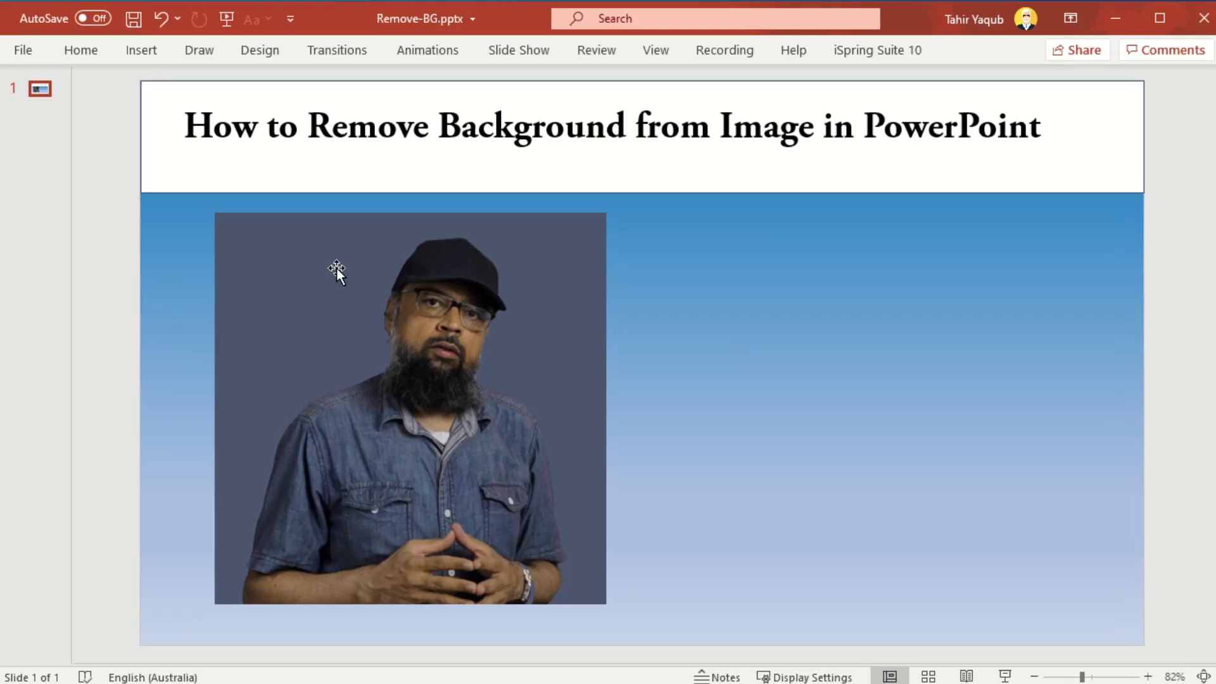
# Step: Select the man's portrait and bring up its Color adjustment options in Picture Format
pyautogui.click(336, 269)
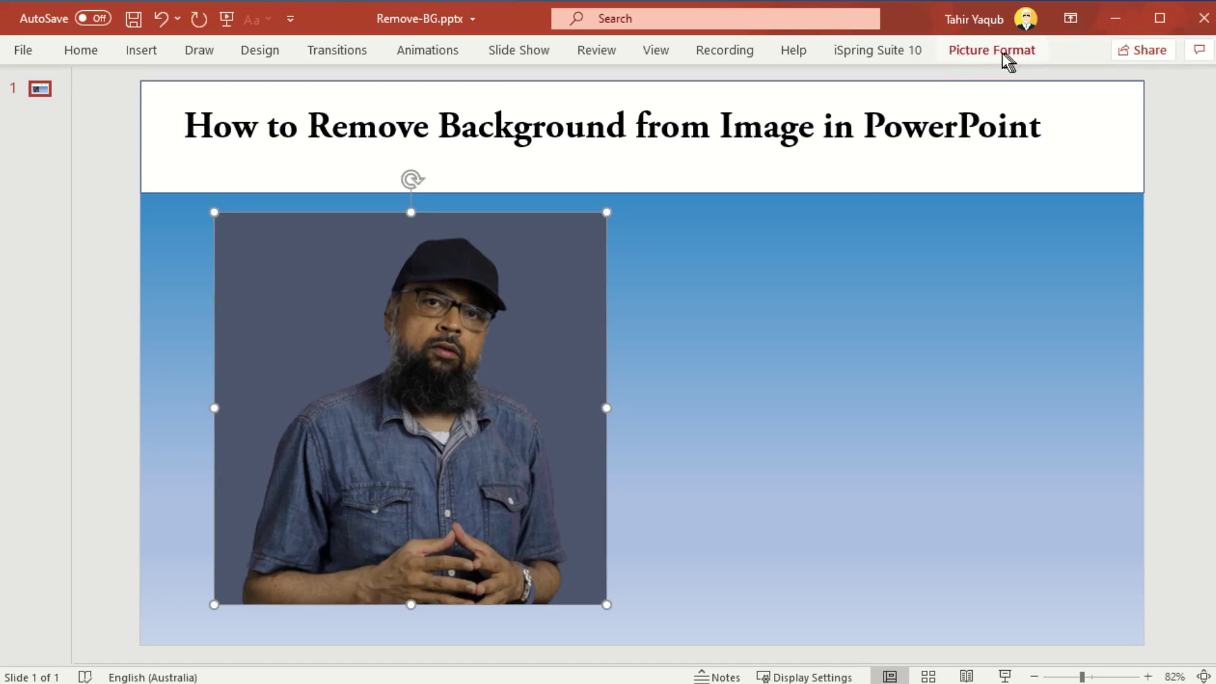
pyautogui.click(881, 270)
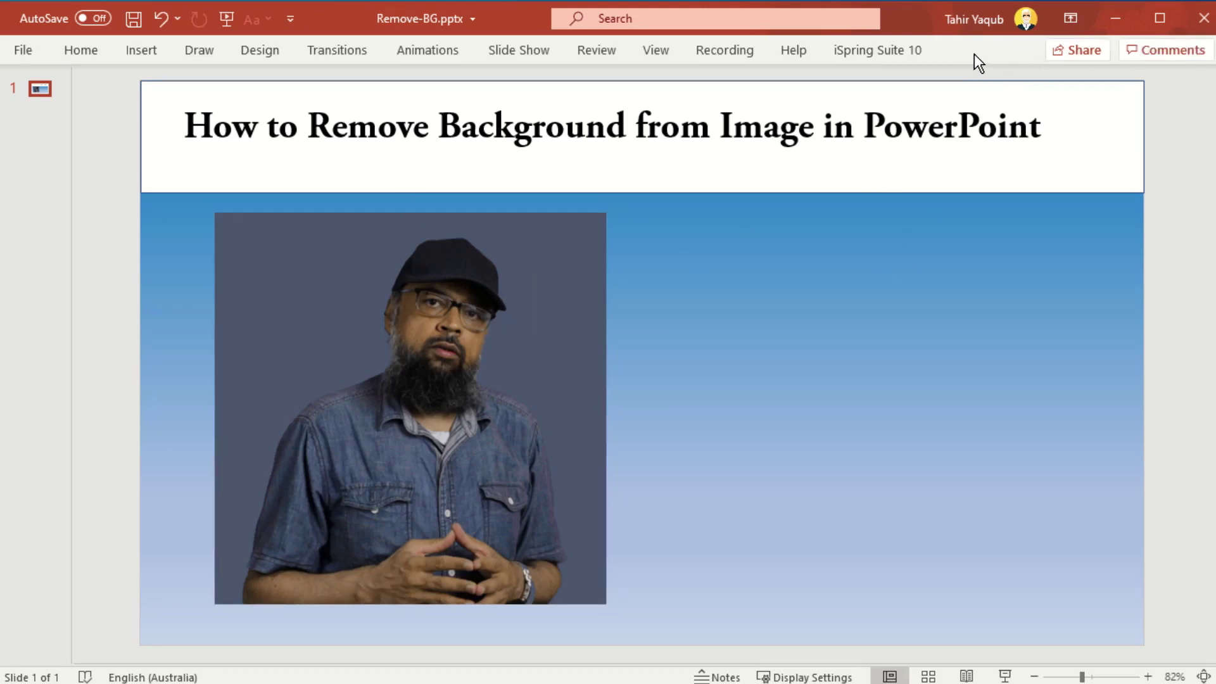
pyautogui.click(482, 321)
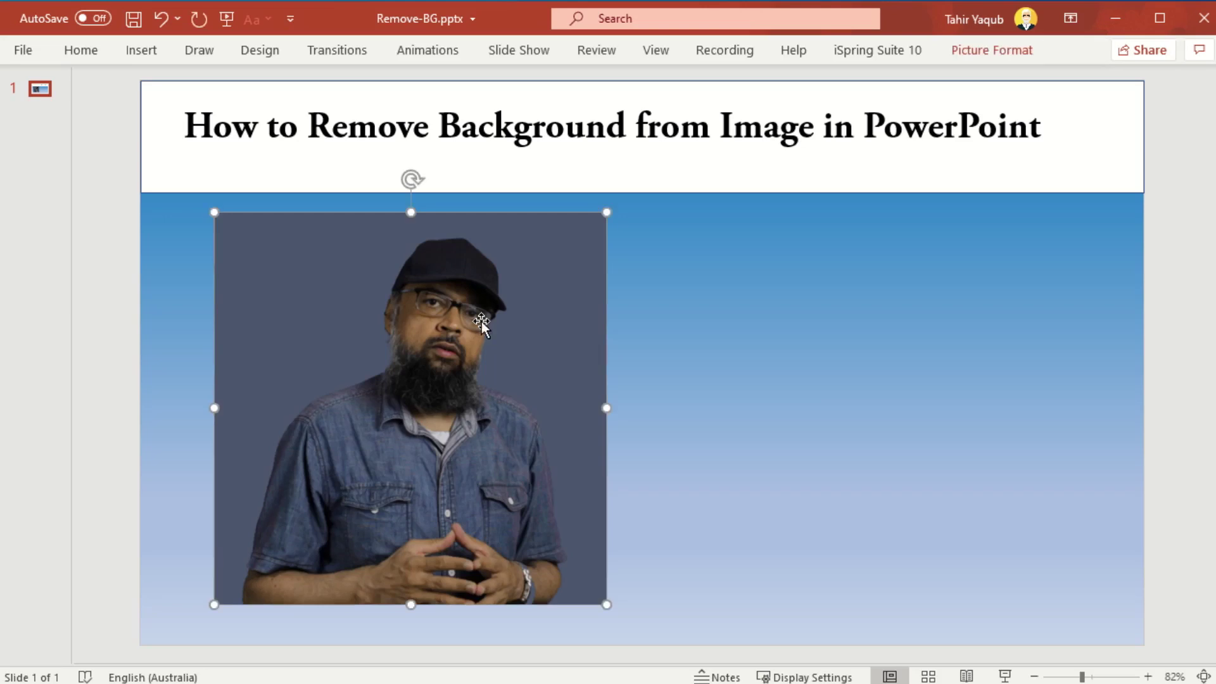
pyautogui.click(983, 56)
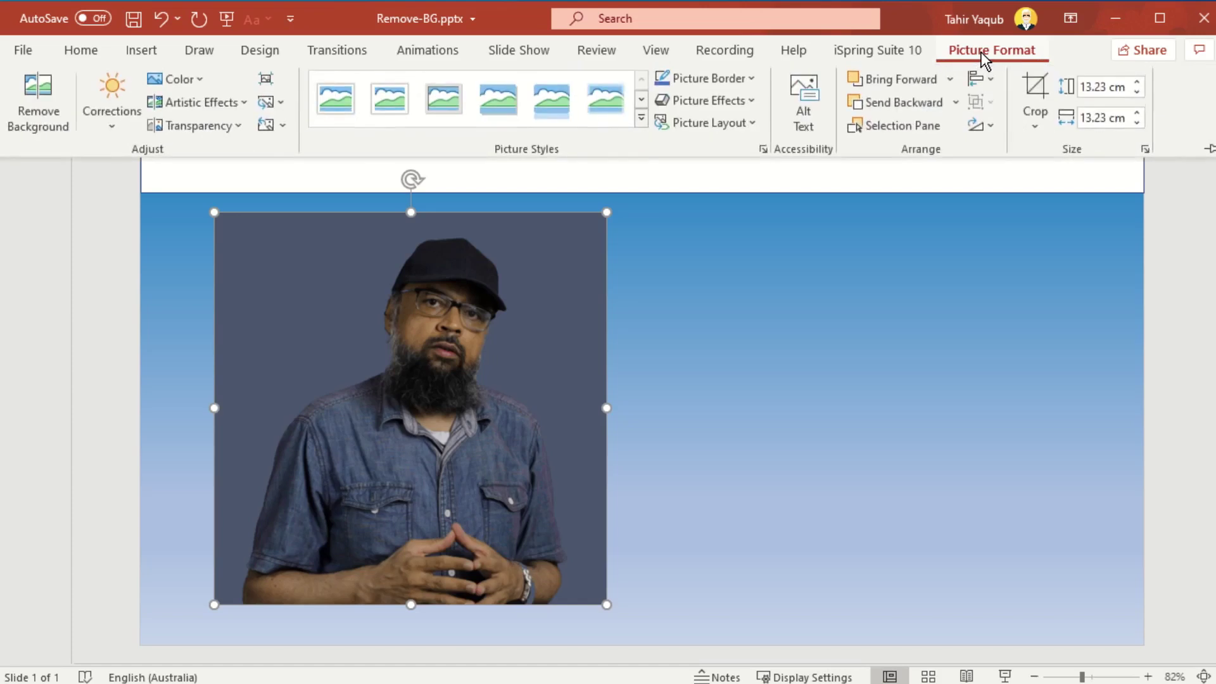
pyautogui.click(199, 81)
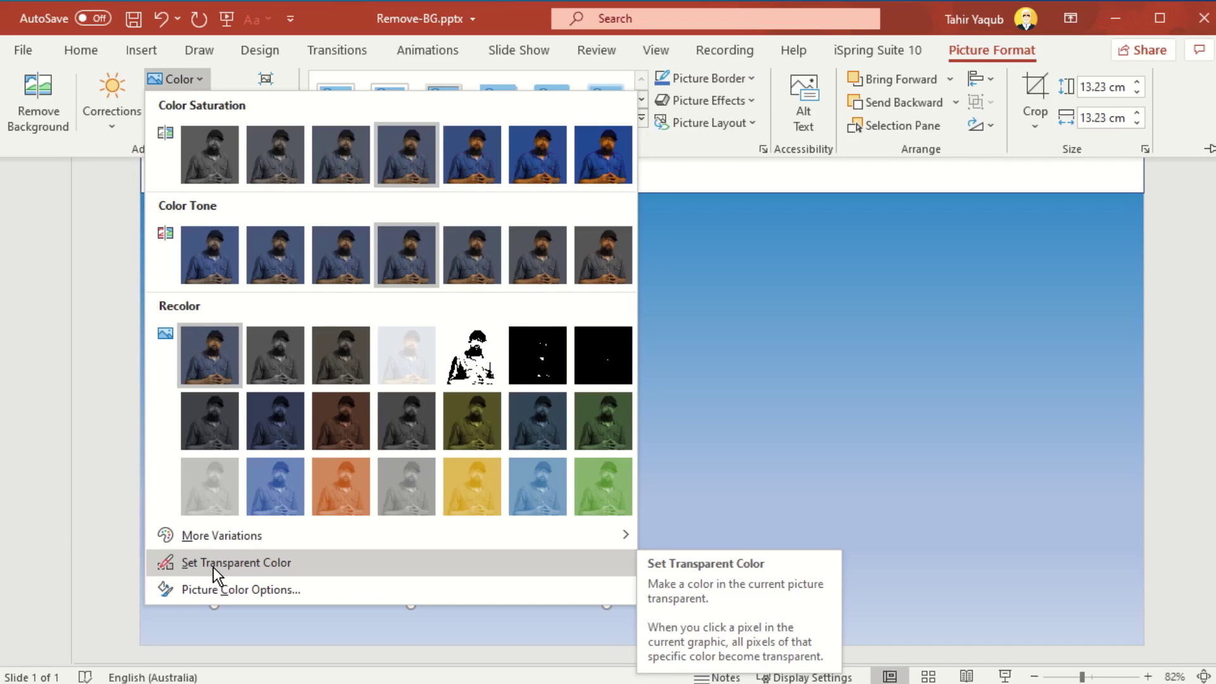
# Step: Make the portrait's grey backdrop transparent, then drag the picture to the slide's bottom edge
pyautogui.click(212, 567)
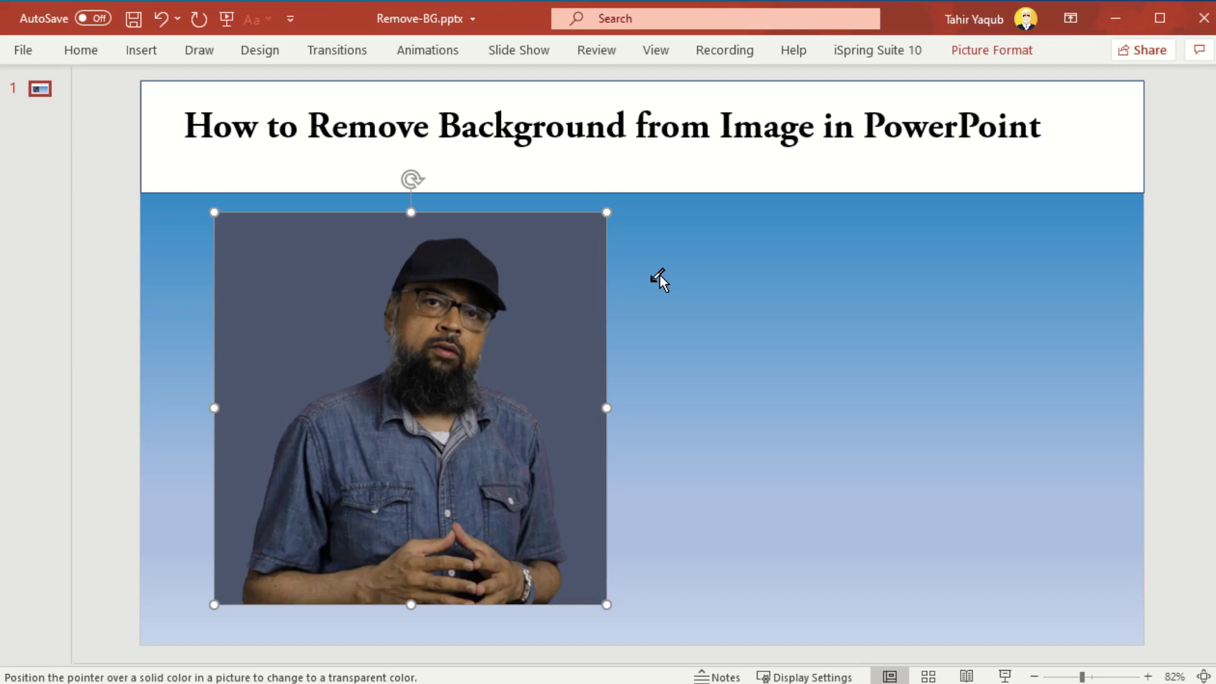
pyautogui.click(565, 248)
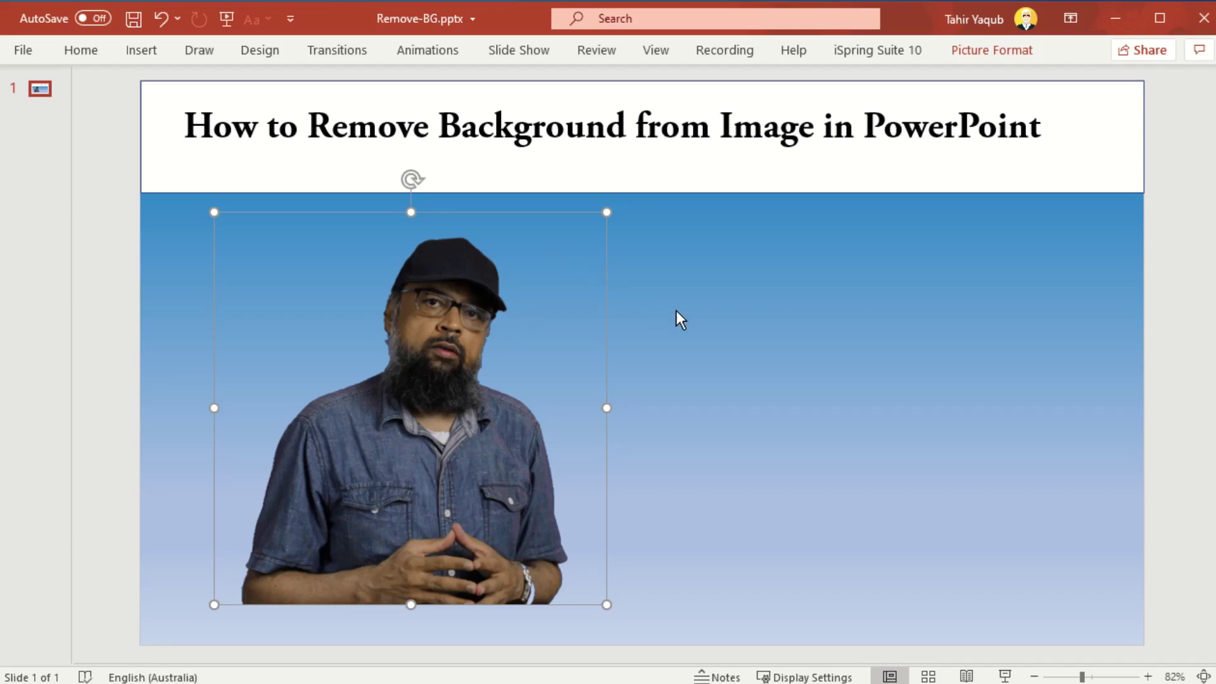
pyautogui.moveTo(528, 312); pyautogui.dragTo(538, 353)
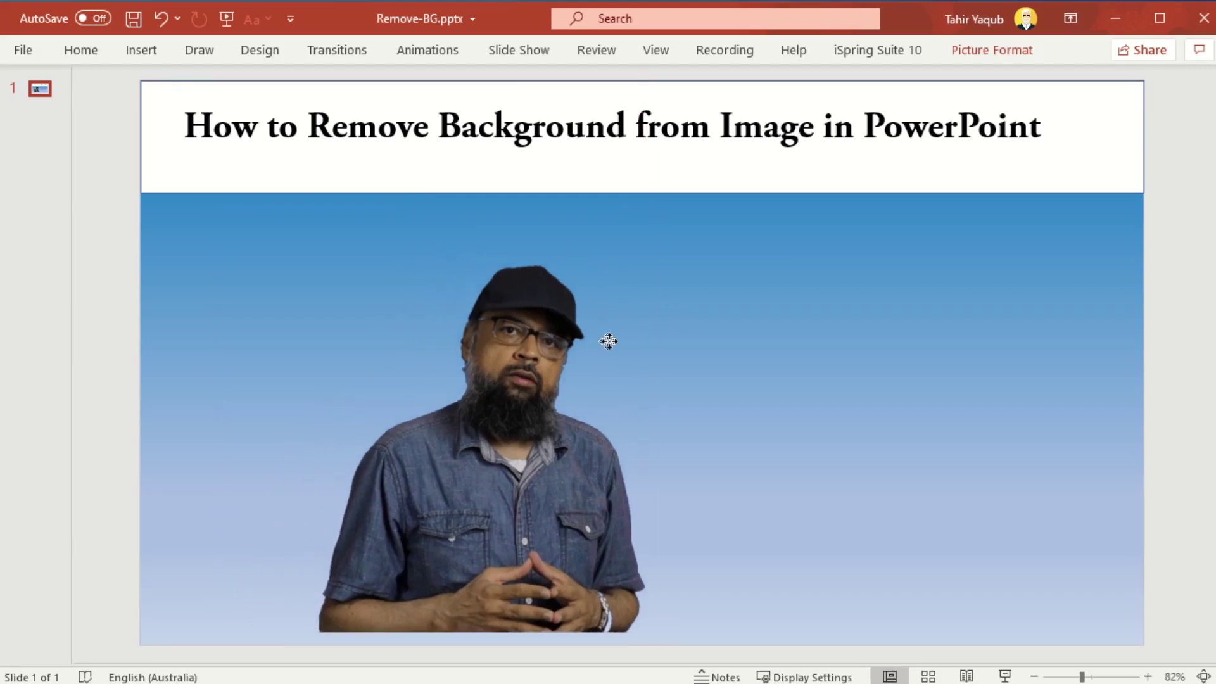
pyautogui.click(670, 220)
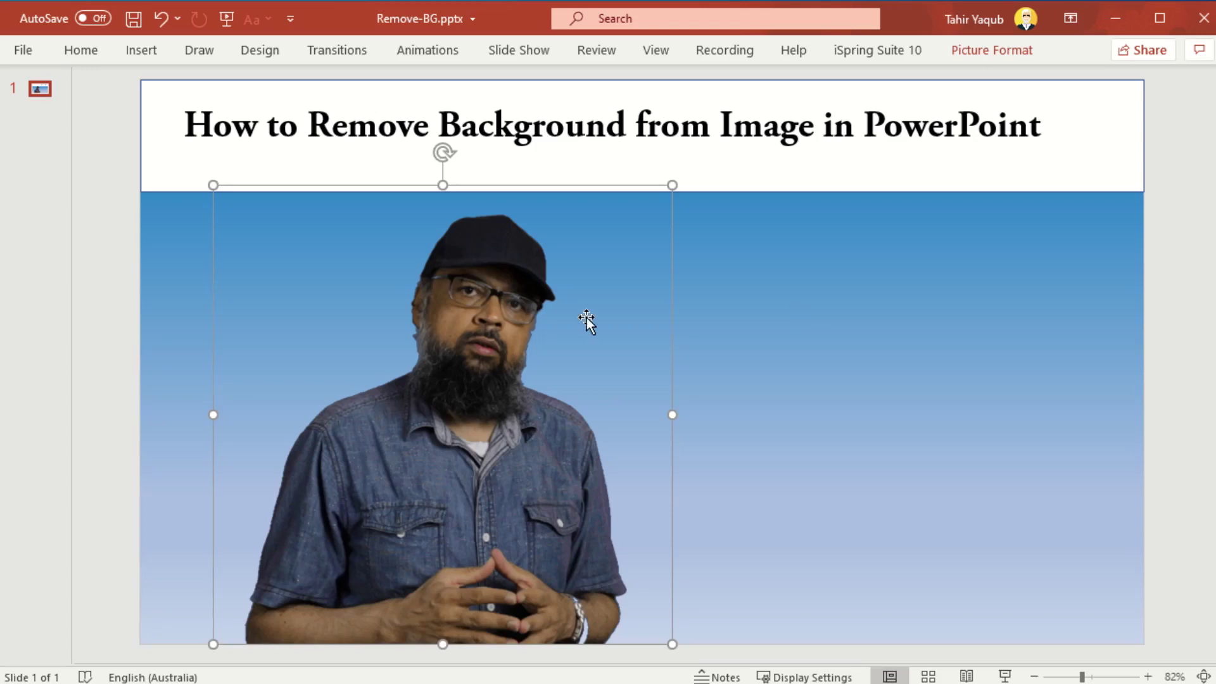
# Step: Delete the man's portrait, insert Lady-Image.png from this device, shrink it and shift it left
pyautogui.press('Delete')
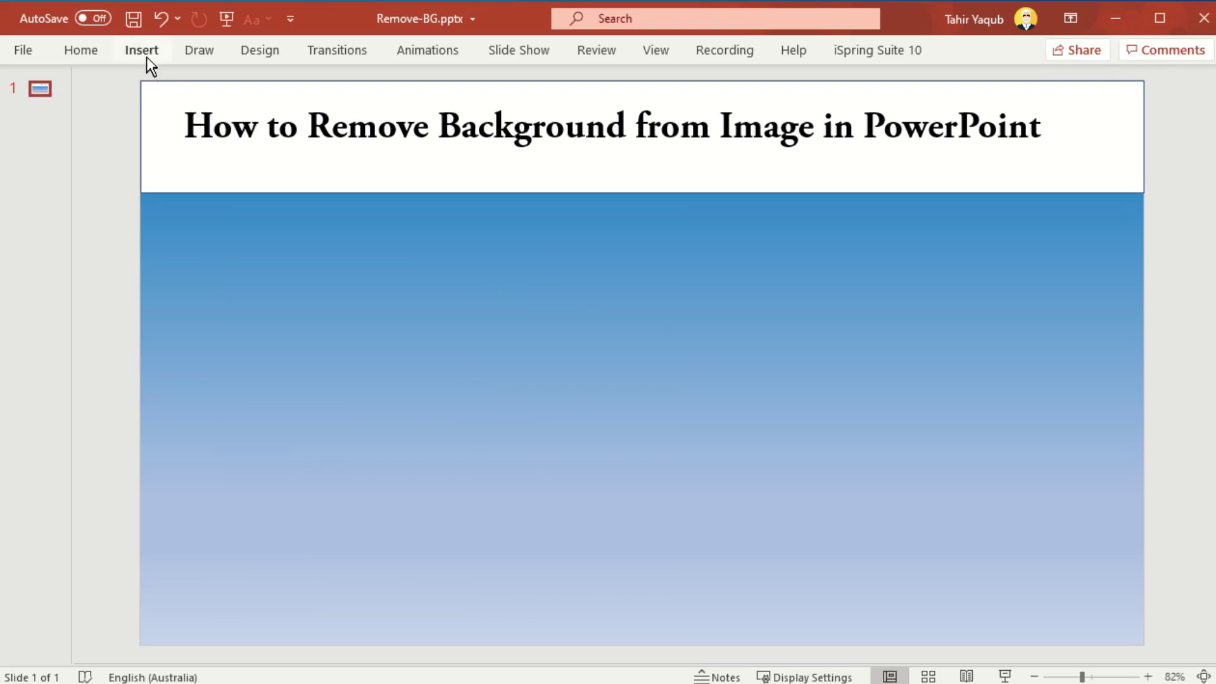
pyautogui.click(143, 52)
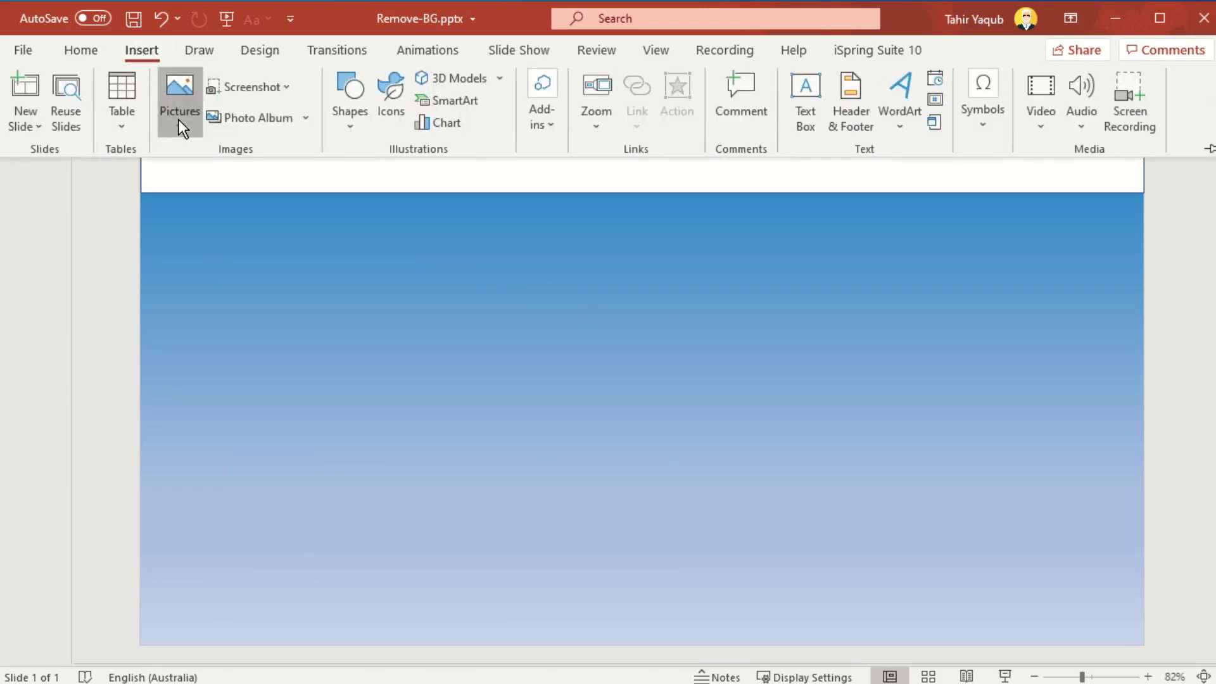
pyautogui.click(179, 119)
pyautogui.click(221, 182)
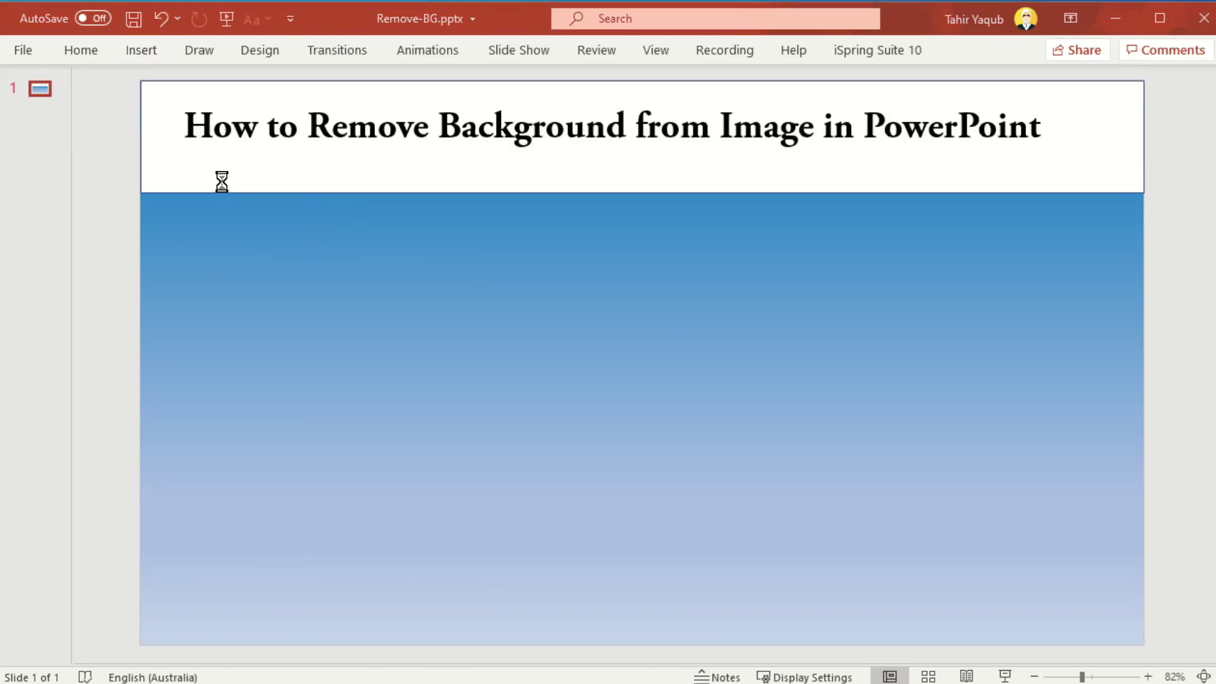
pyautogui.click(444, 177)
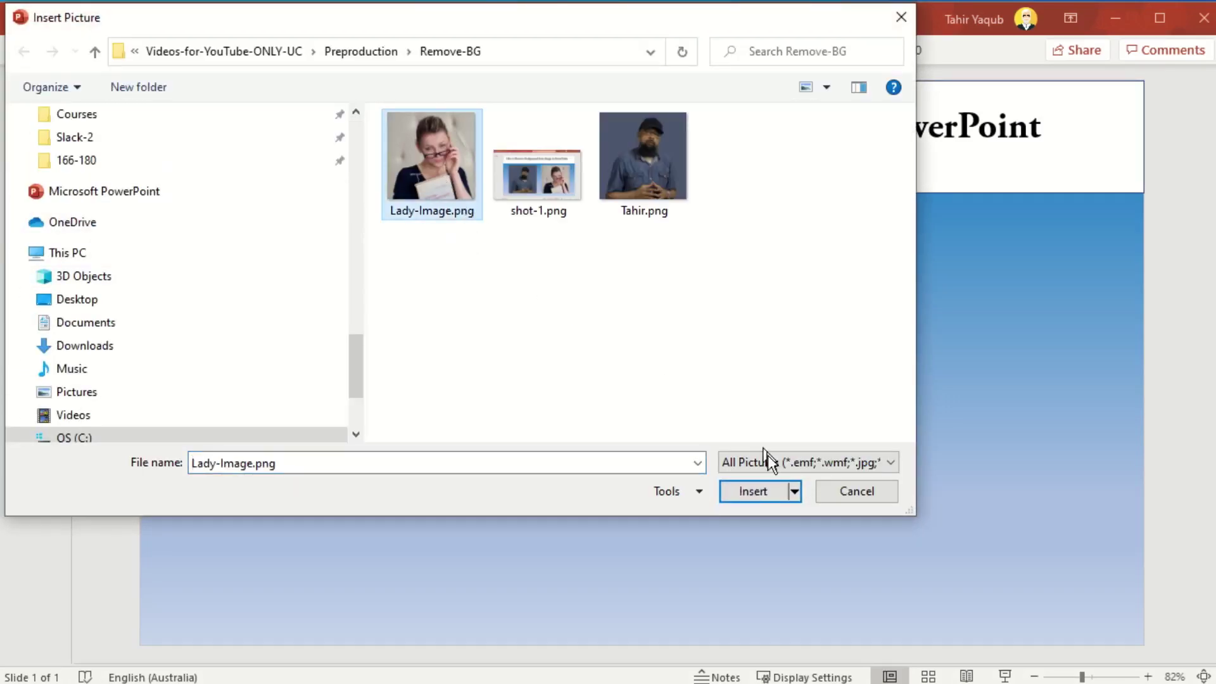
pyautogui.click(769, 491)
pyautogui.moveTo(922, 77); pyautogui.dragTo(800, 205)
pyautogui.moveTo(711, 343); pyautogui.dragTo(630, 326)
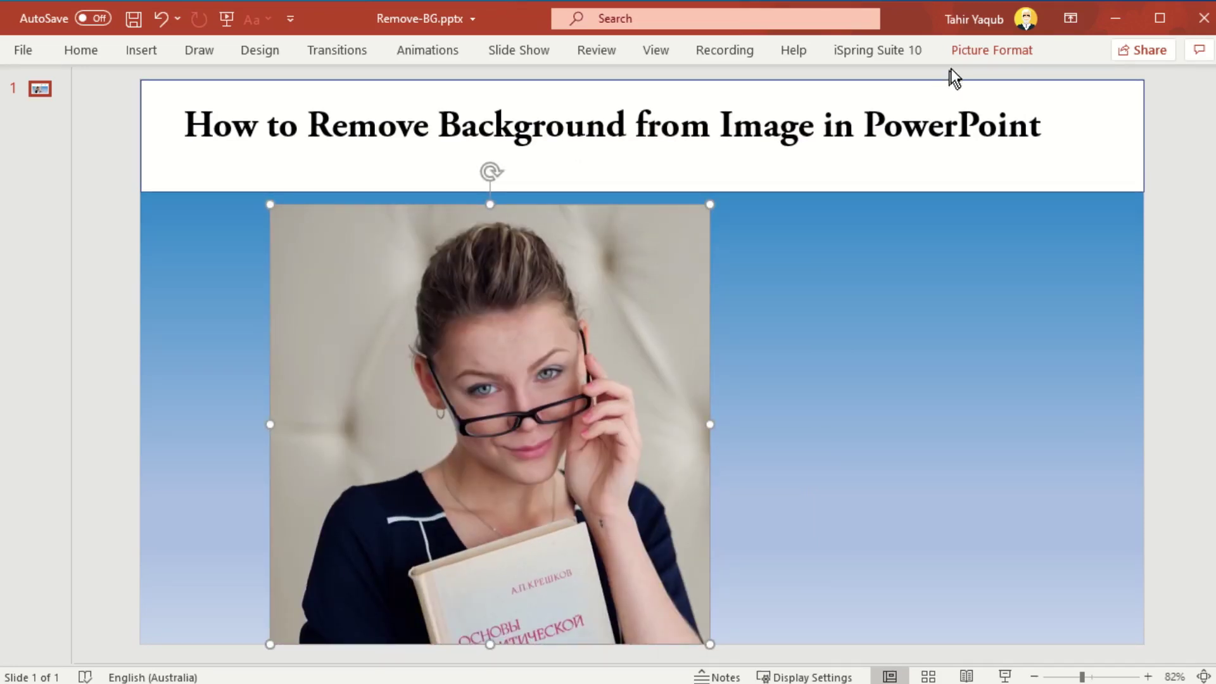
# Step: Try making the woman's grey backdrop transparent, then undo the patchy result
pyautogui.click(974, 53)
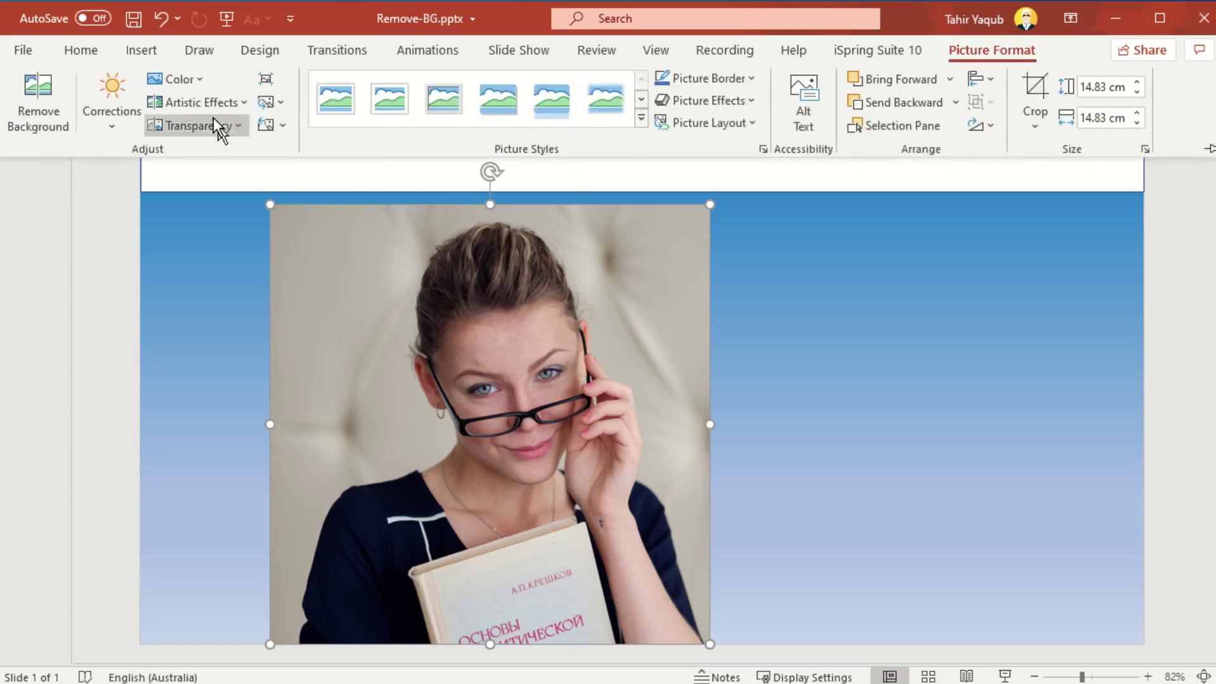
pyautogui.click(185, 80)
pyautogui.click(253, 562)
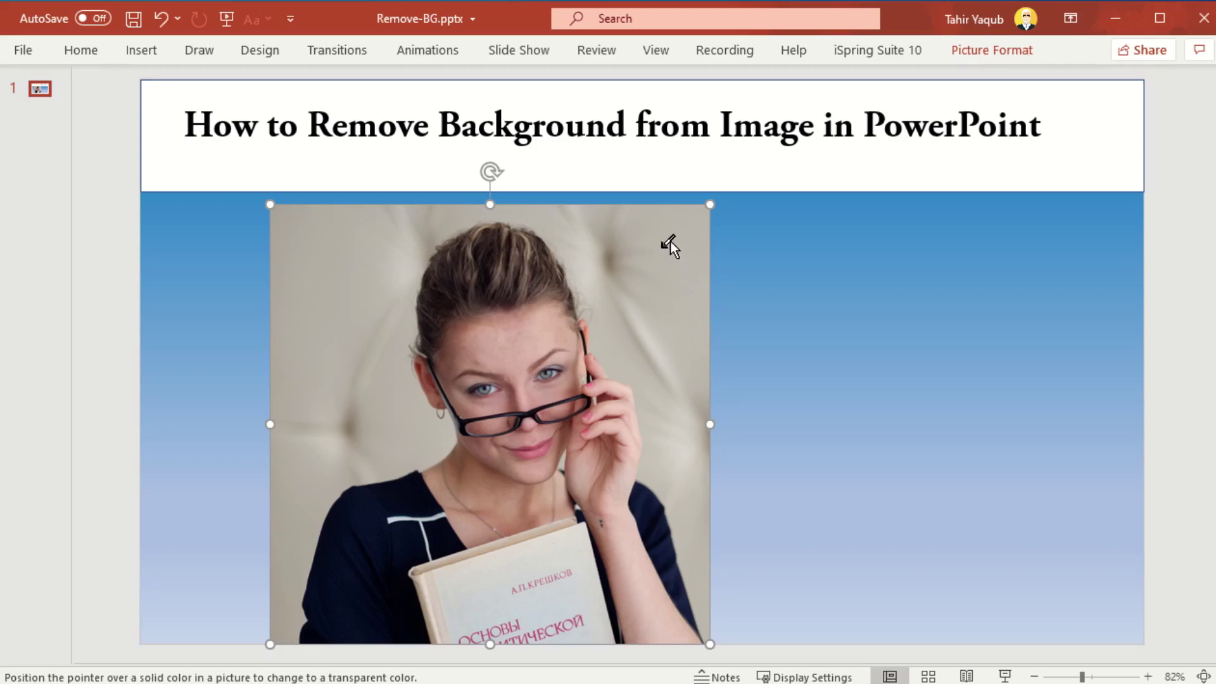
pyautogui.click(667, 246)
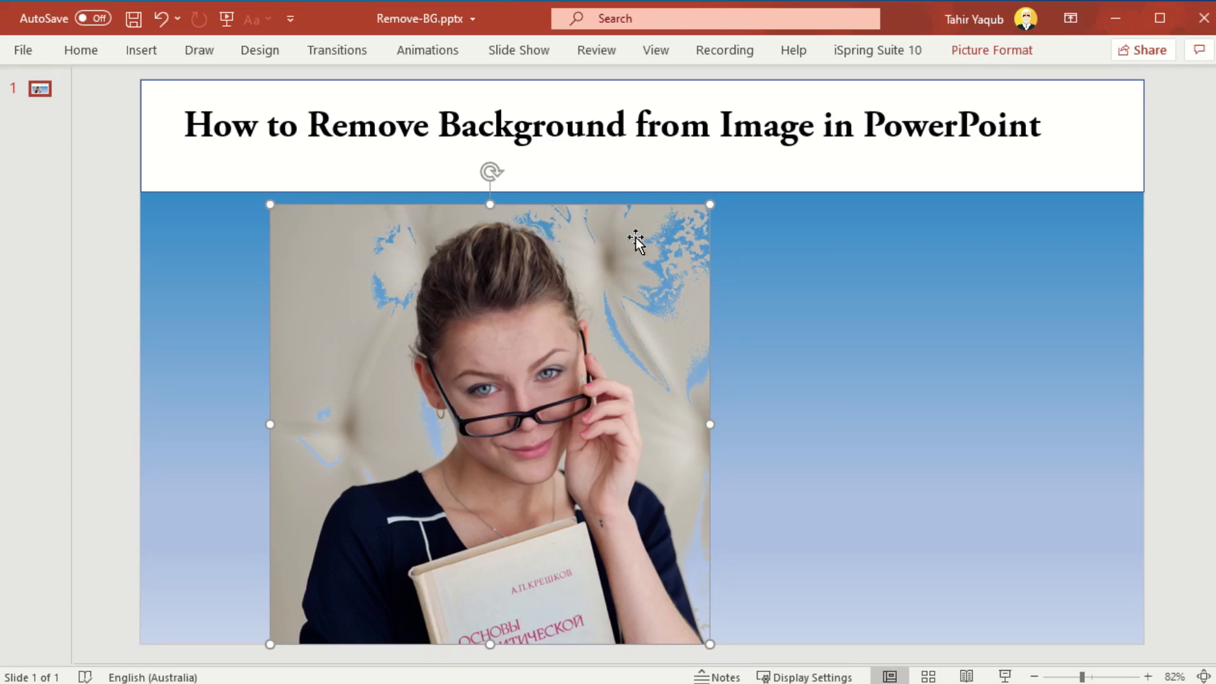
pyautogui.hotkey('ctrl', 'z')
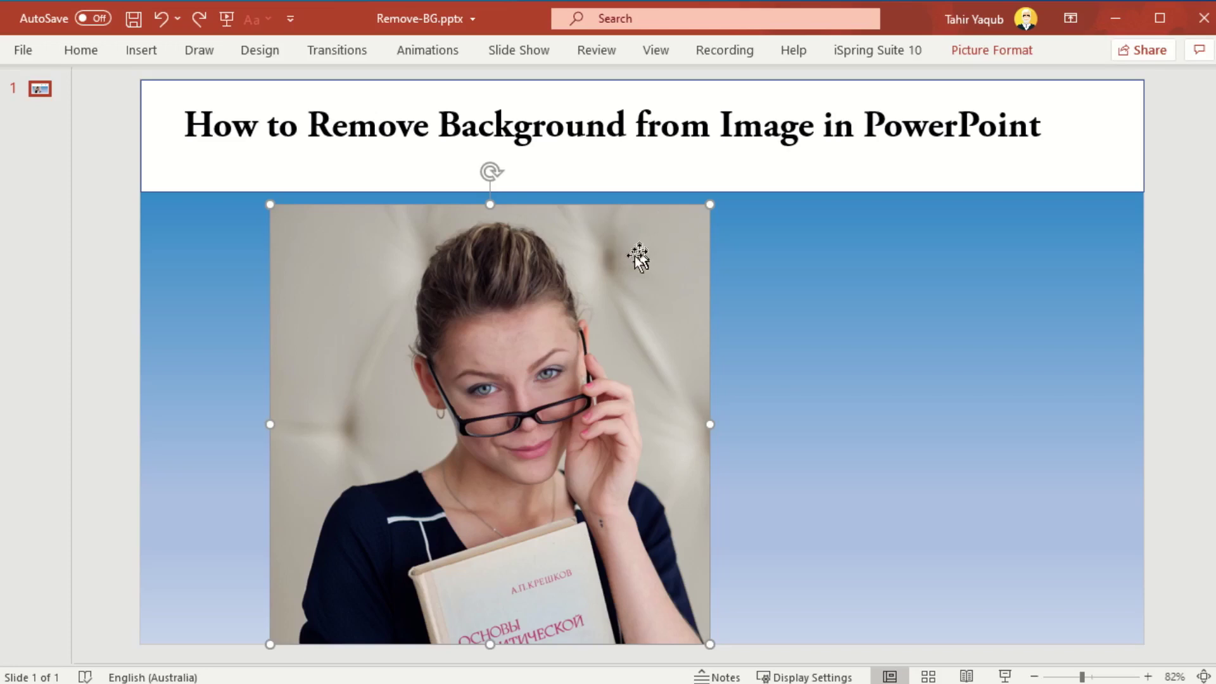
# Step: Apply and keep an automatic background removal on the woman's photo, then undo it
pyautogui.click(987, 56)
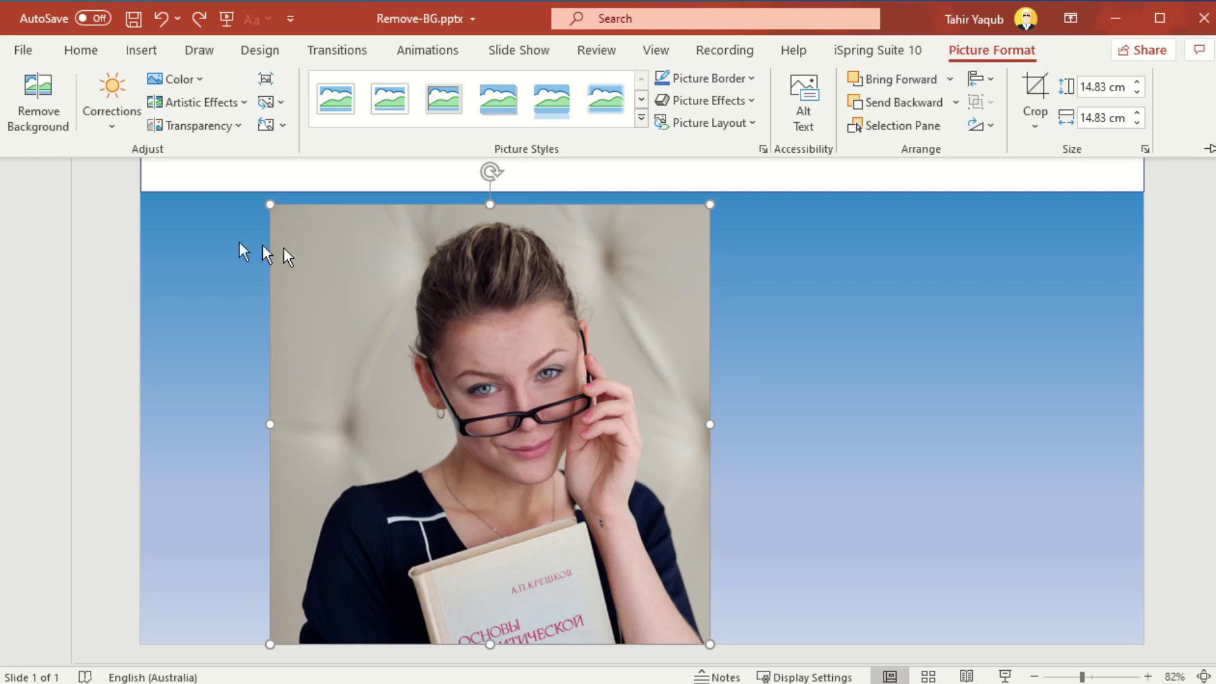
pyautogui.click(33, 121)
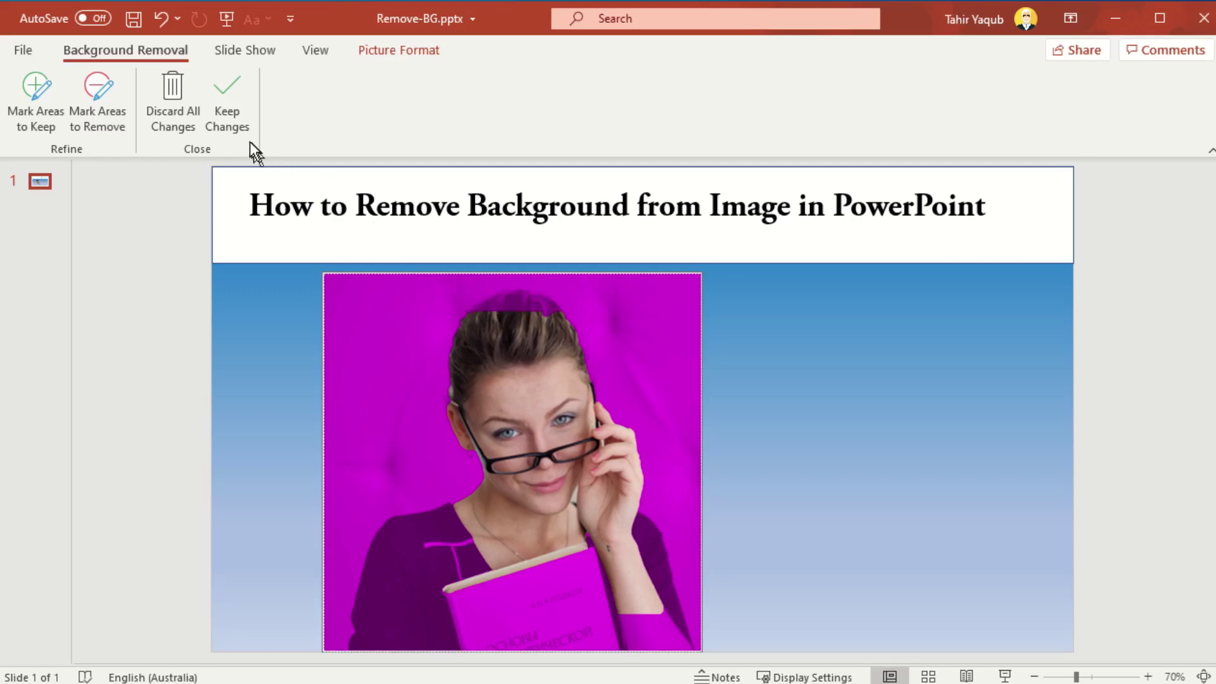
pyautogui.click(229, 123)
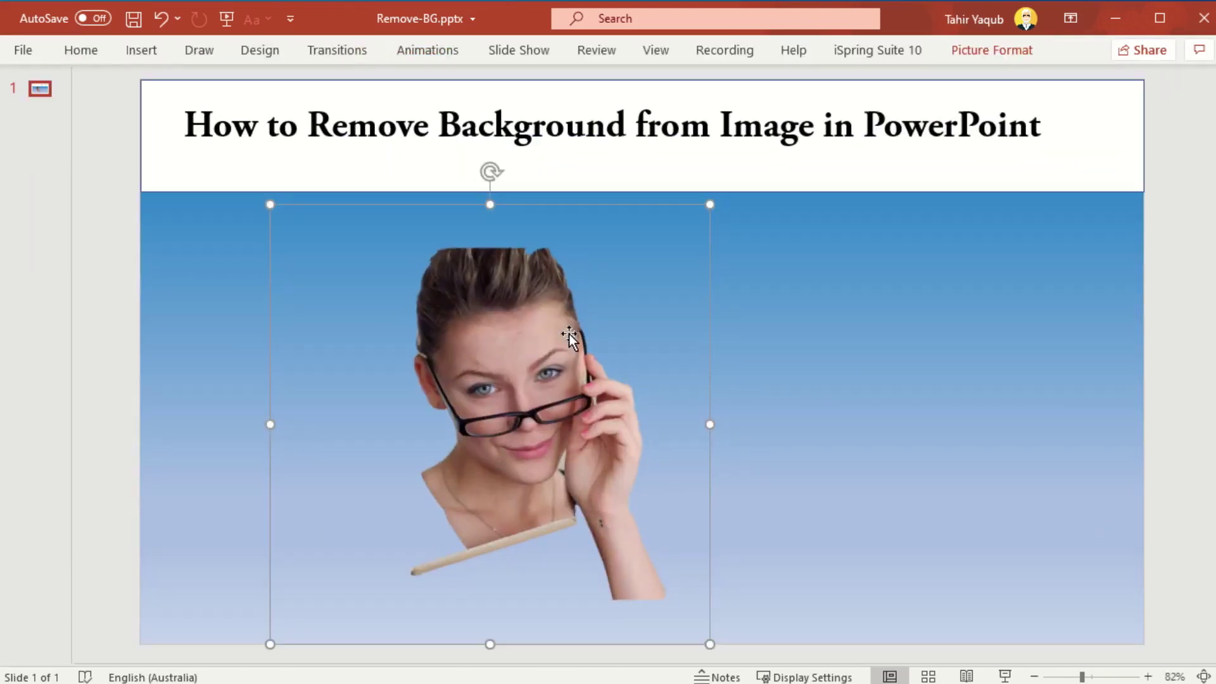
pyautogui.hotkey('ctrl', 'z')
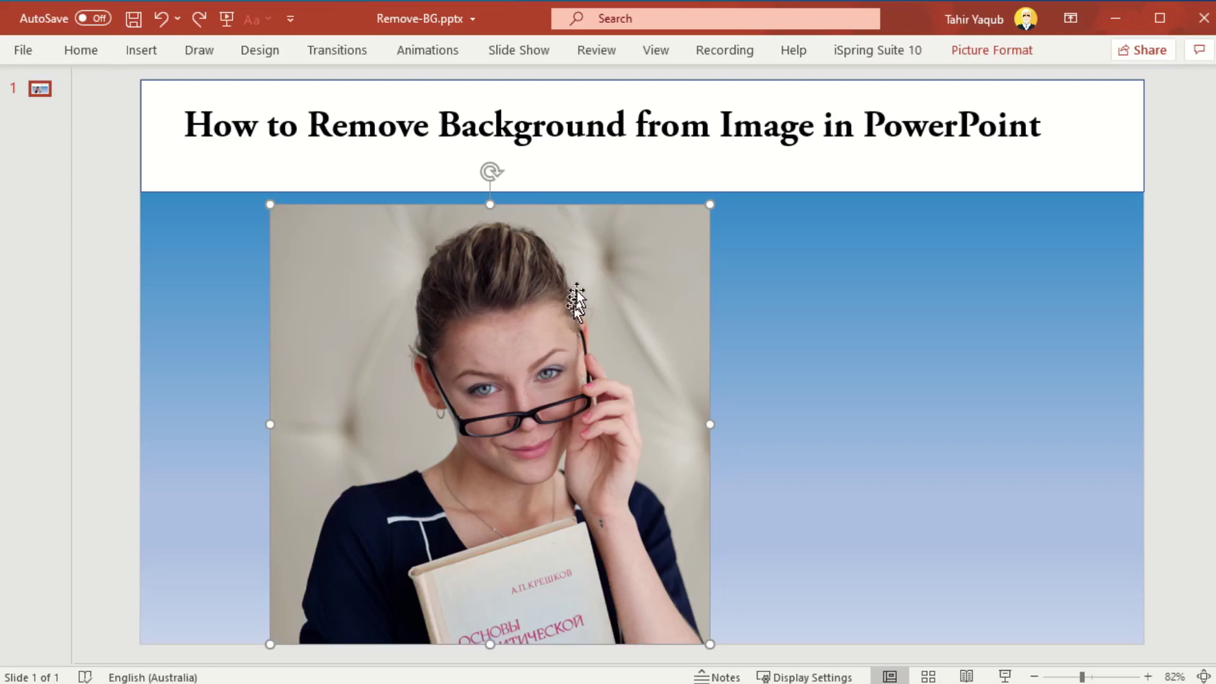
pyautogui.click(990, 49)
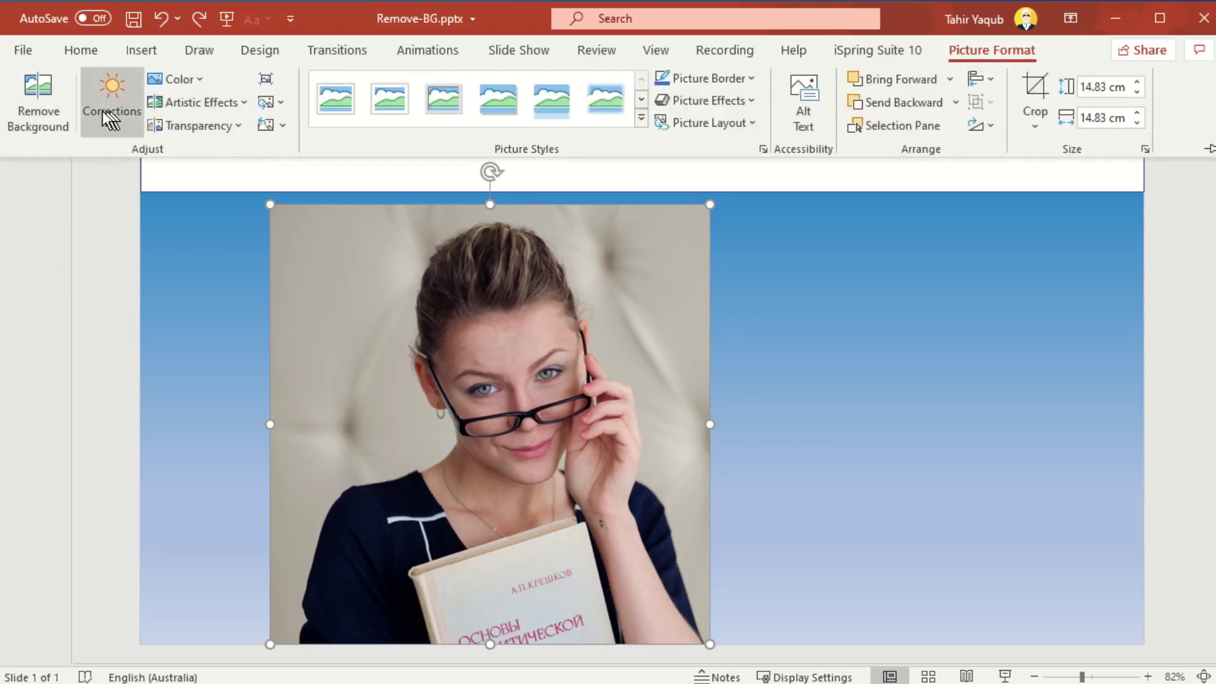
# Step: Rerun background removal and mark her hair top, book edges and right shoulder to keep
pyautogui.click(59, 108)
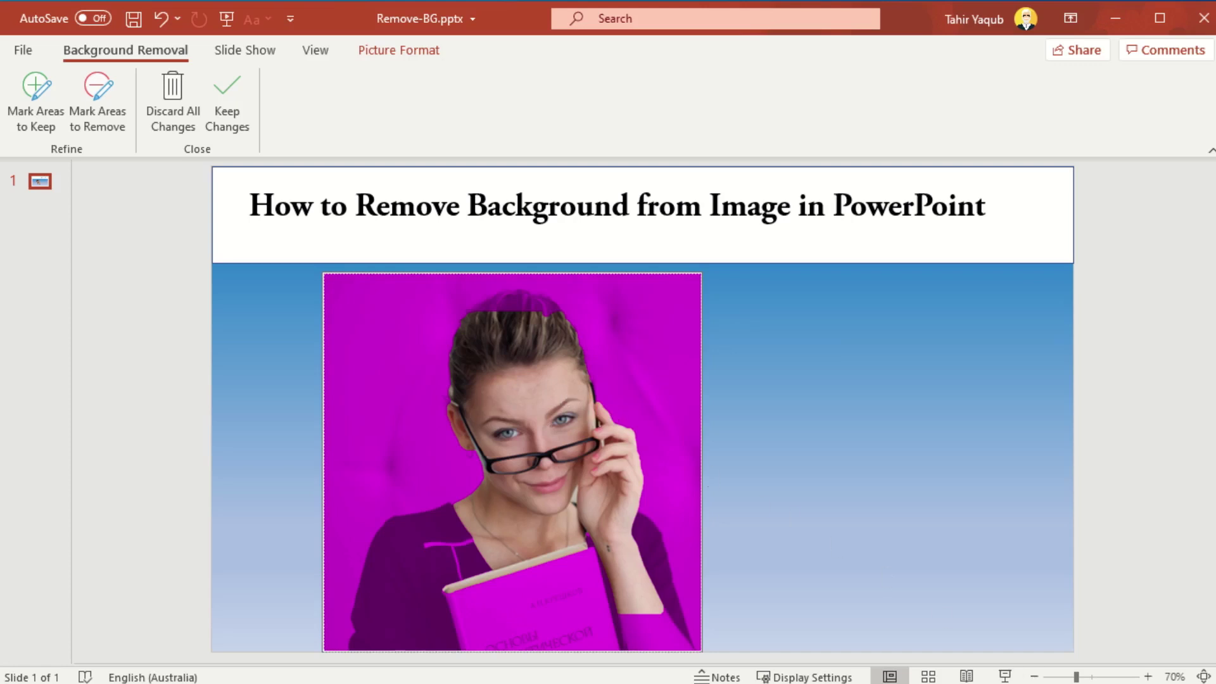
pyautogui.moveTo(1077, 676)
pyautogui.mouseDown()
pyautogui.moveTo(1088, 679)
pyautogui.moveTo(1075, 679)
pyautogui.mouseUp()
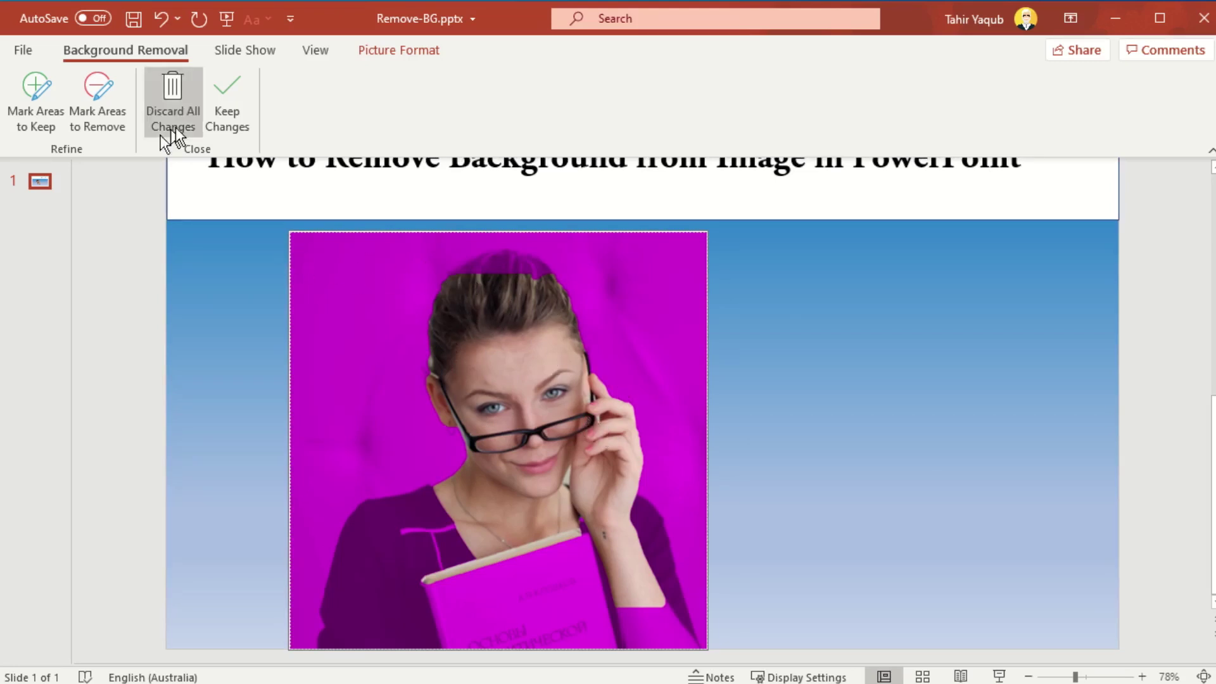
pyautogui.click(48, 104)
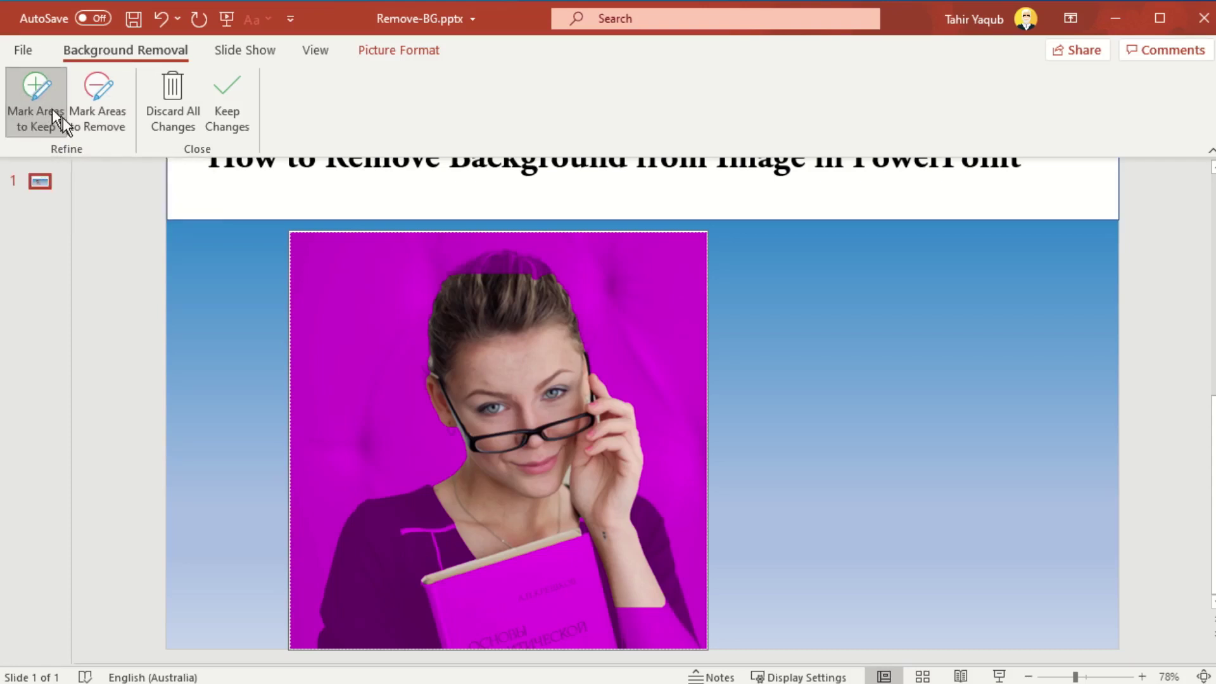
pyautogui.moveTo(535, 258); pyautogui.dragTo(466, 265)
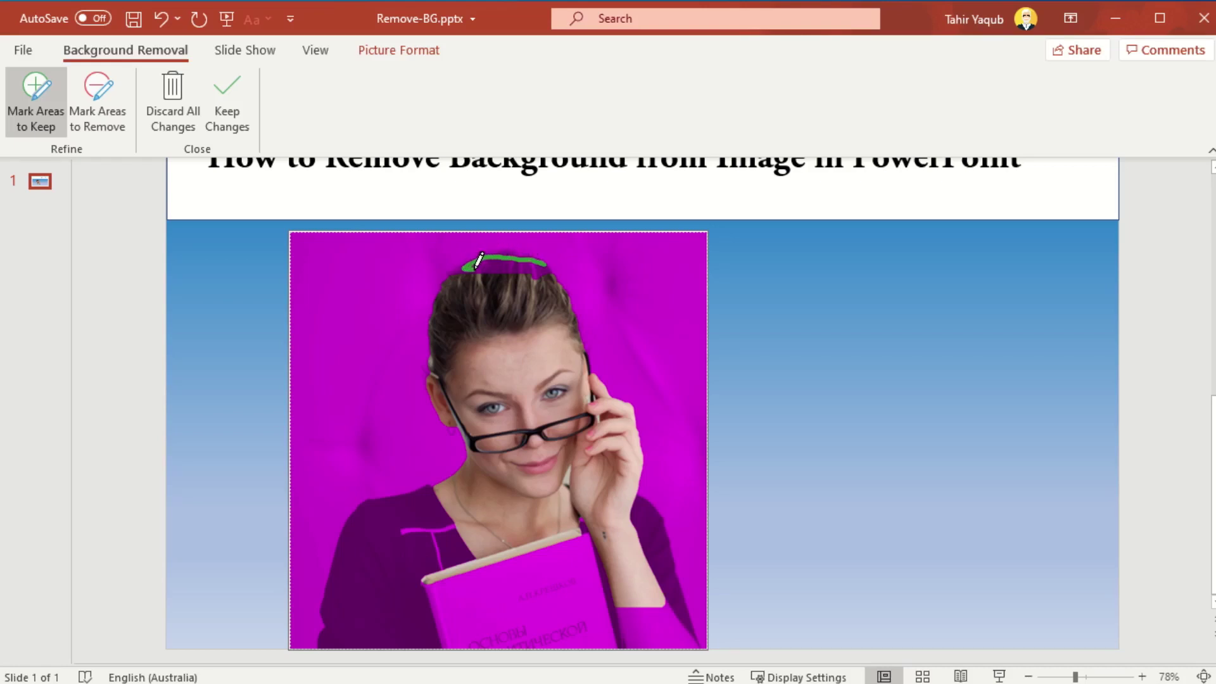
pyautogui.moveTo(467, 265); pyautogui.dragTo(545, 268)
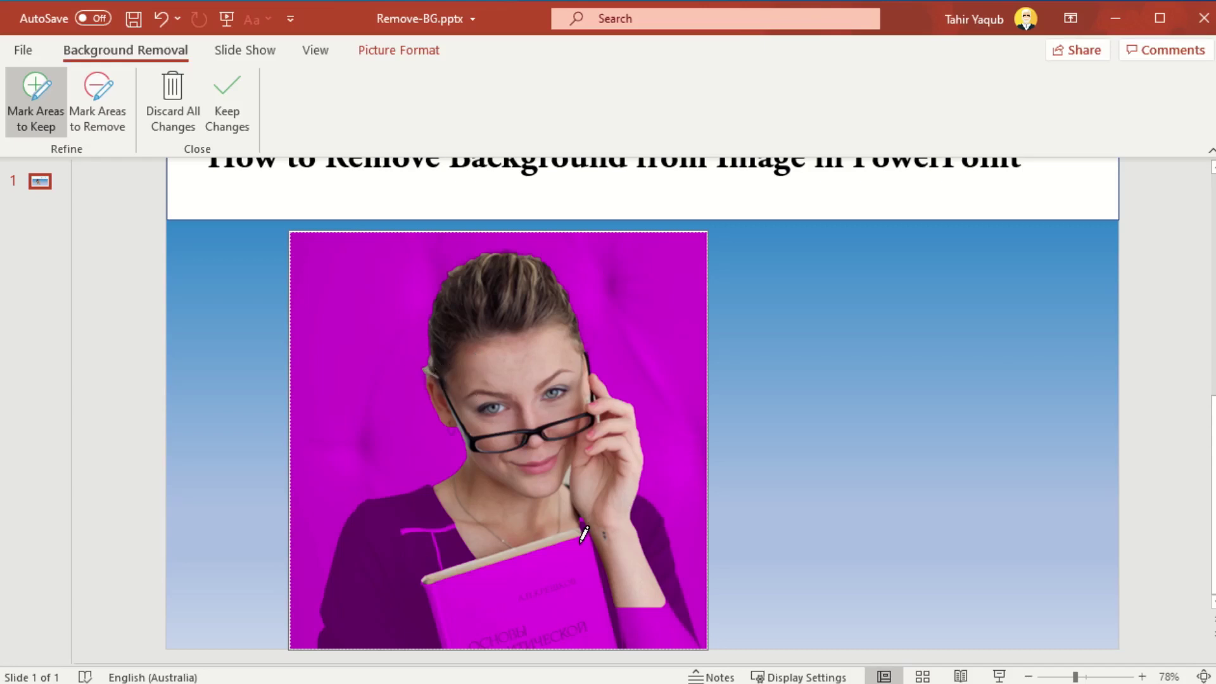
pyautogui.moveTo(581, 538)
pyautogui.mouseDown()
pyautogui.moveTo(477, 567)
pyautogui.moveTo(455, 634)
pyautogui.moveTo(437, 599)
pyautogui.mouseUp()
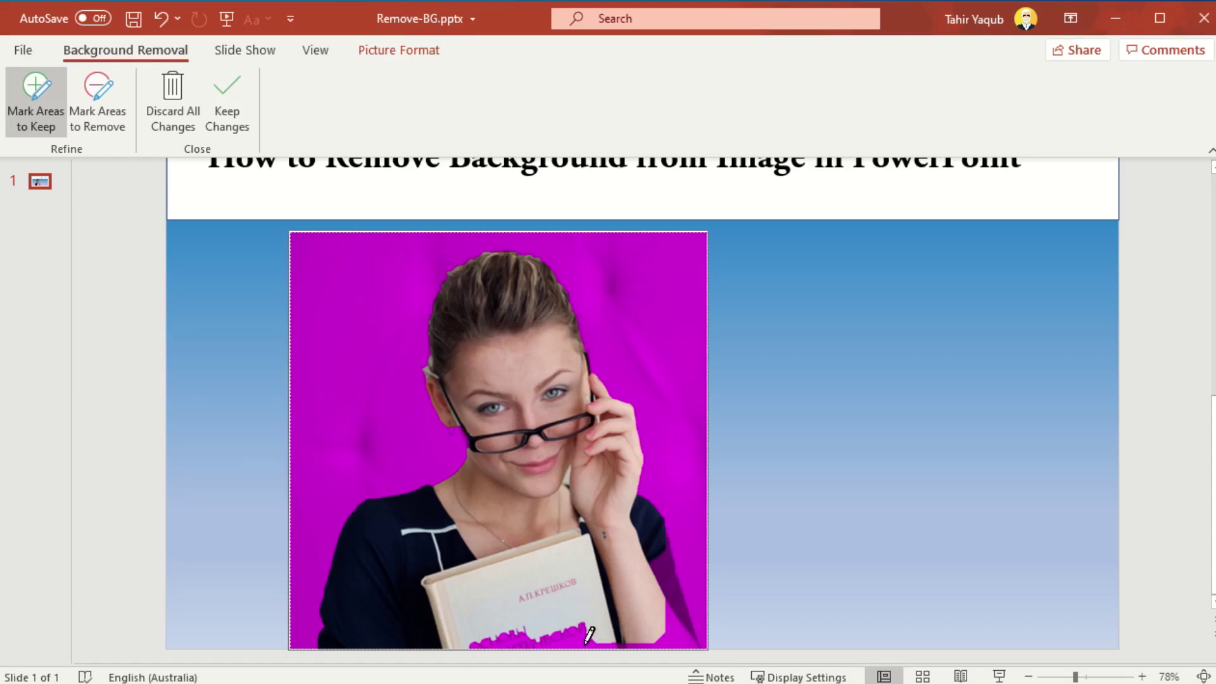
pyautogui.moveTo(584, 645); pyautogui.dragTo(475, 647)
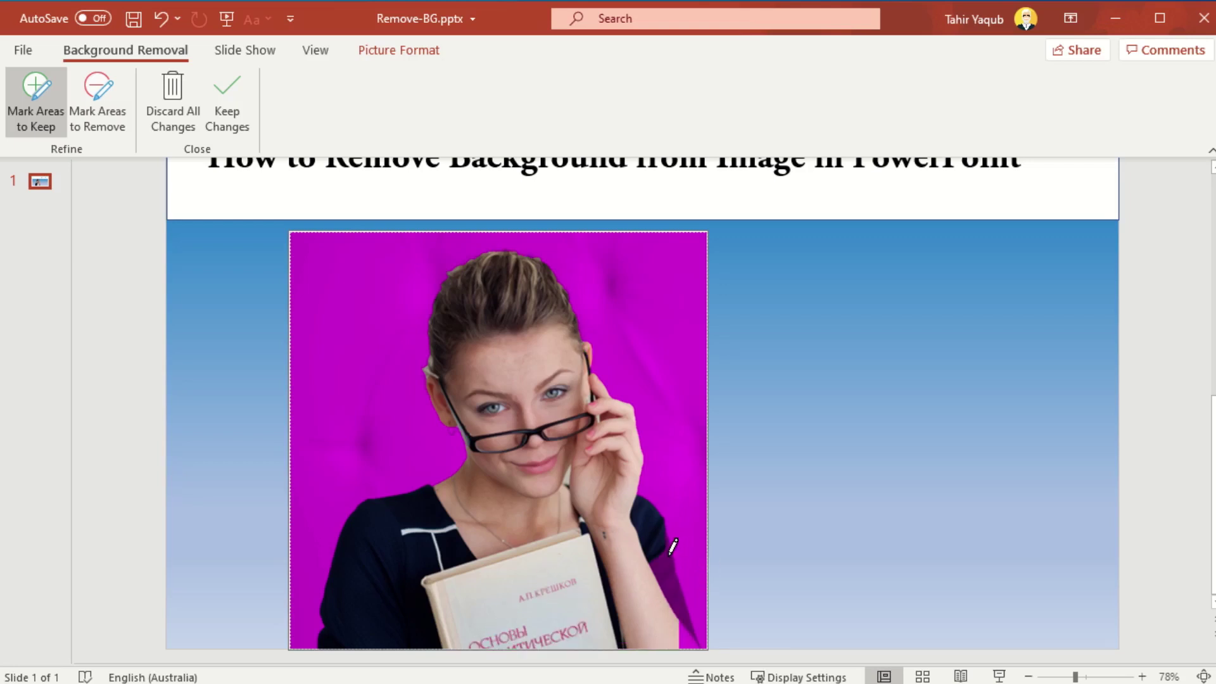
pyautogui.moveTo(669, 554)
pyautogui.mouseDown()
pyautogui.moveTo(687, 645)
pyautogui.moveTo(681, 625)
pyautogui.mouseUp()
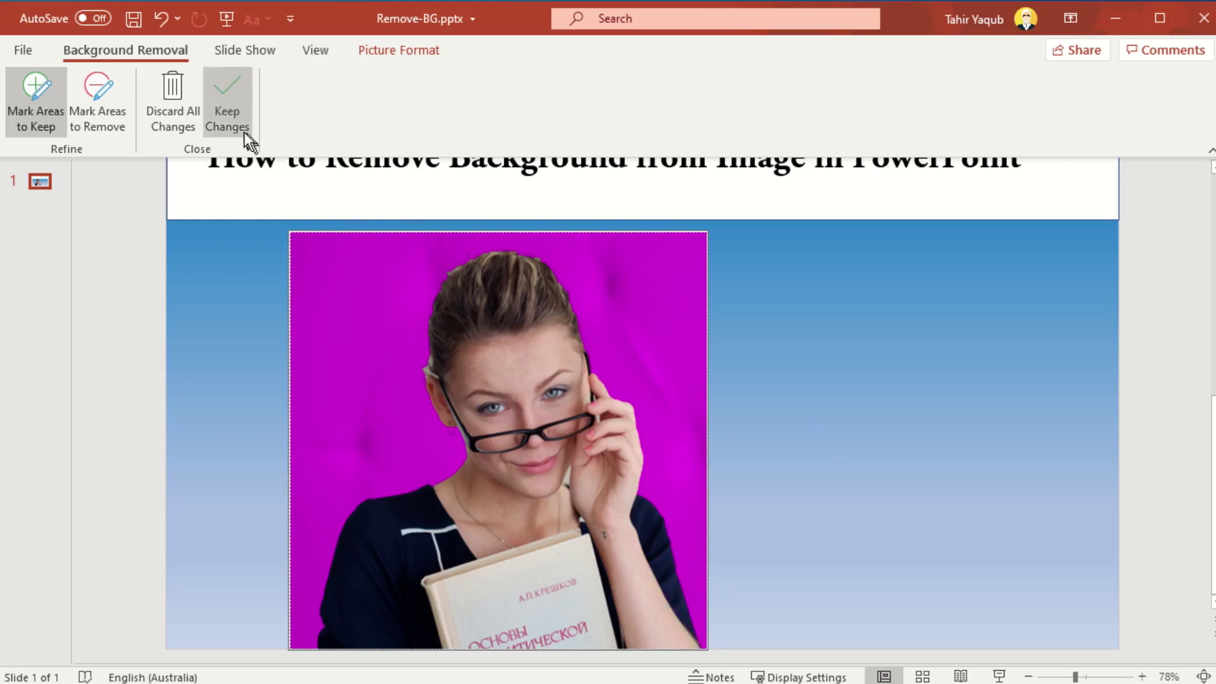
pyautogui.click(228, 121)
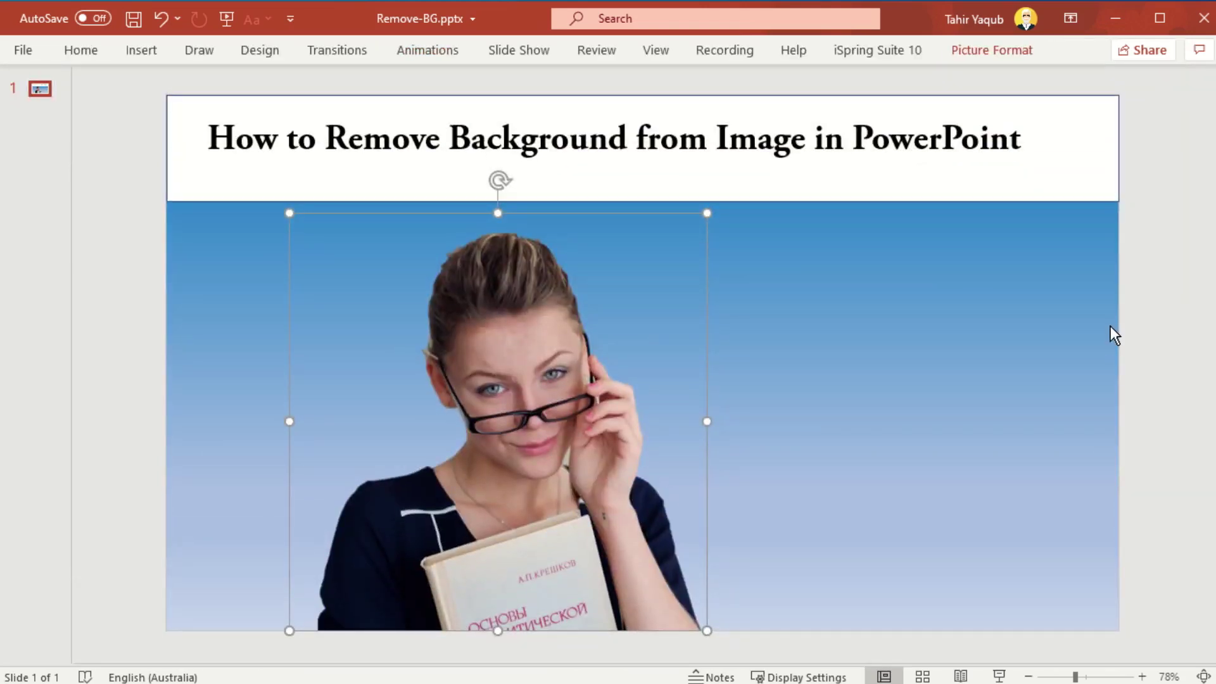